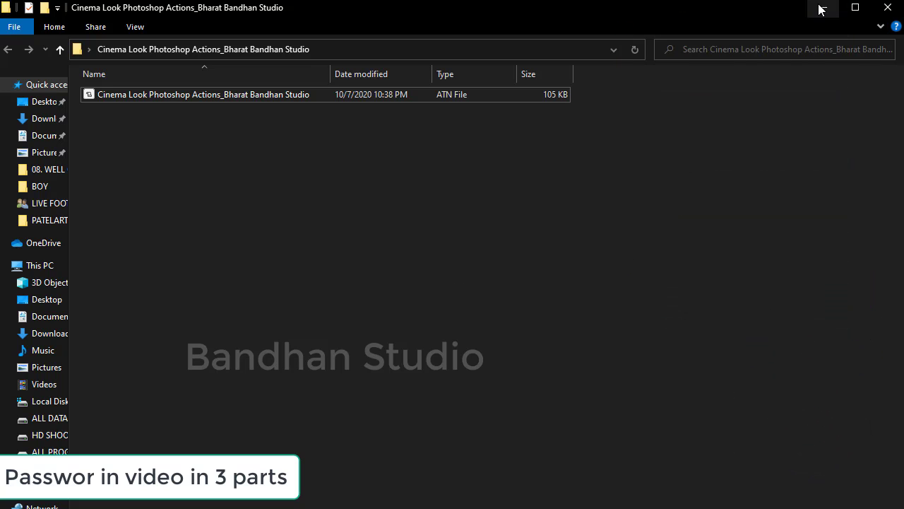
# - Hide the file browser to reveal the photo, then open and close the Actions panel menu
pyautogui.click(823, 10)
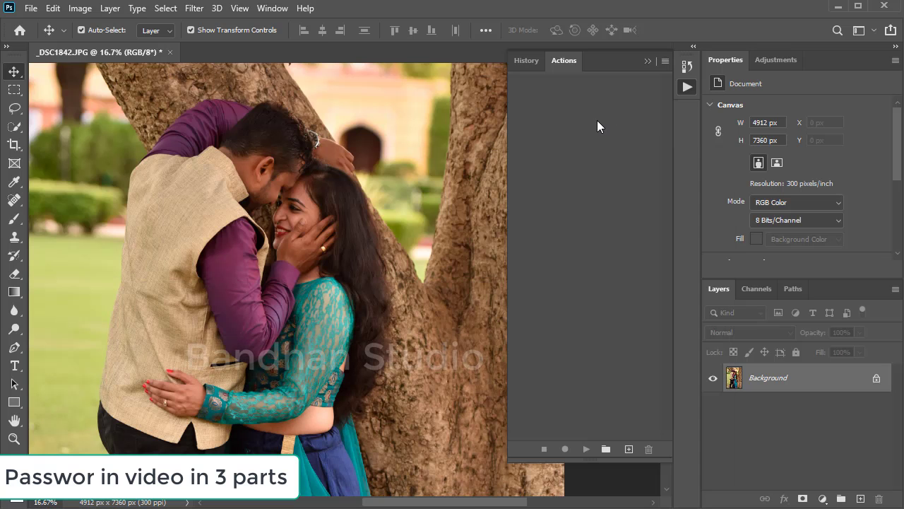
pyautogui.click(665, 62)
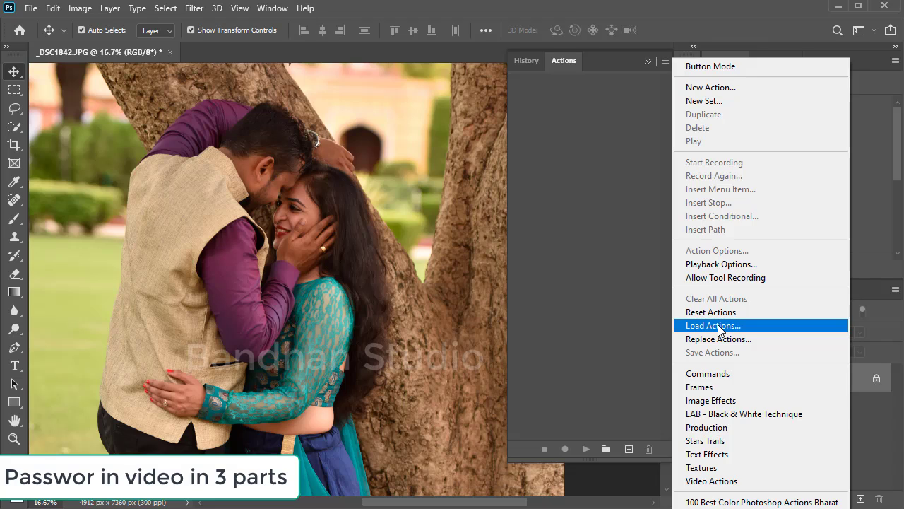
pyautogui.click(548, 372)
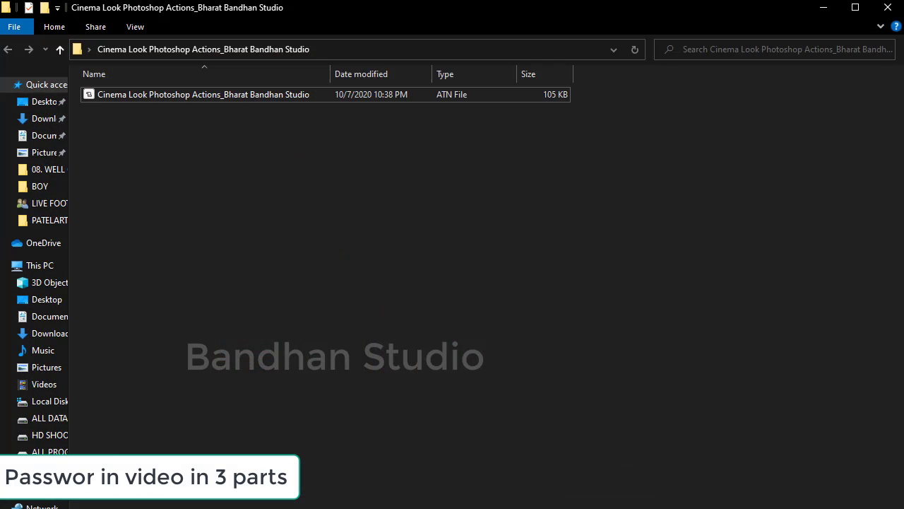
# - Load the Cinema Look action set from its .ATN file and select Bandhan Studio Action 1
pyautogui.doubleClick(260, 97)
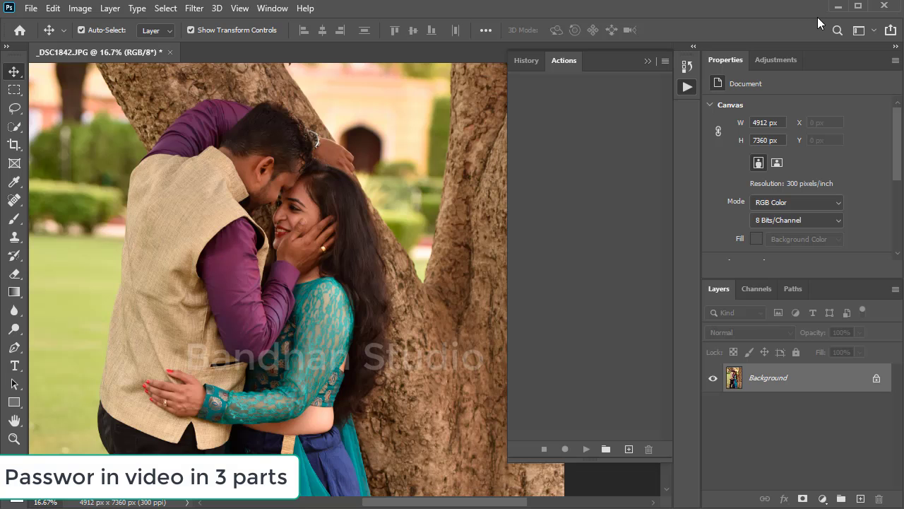
pyautogui.scroll(-2, 624, 280)
pyautogui.scroll(-3, 623, 280)
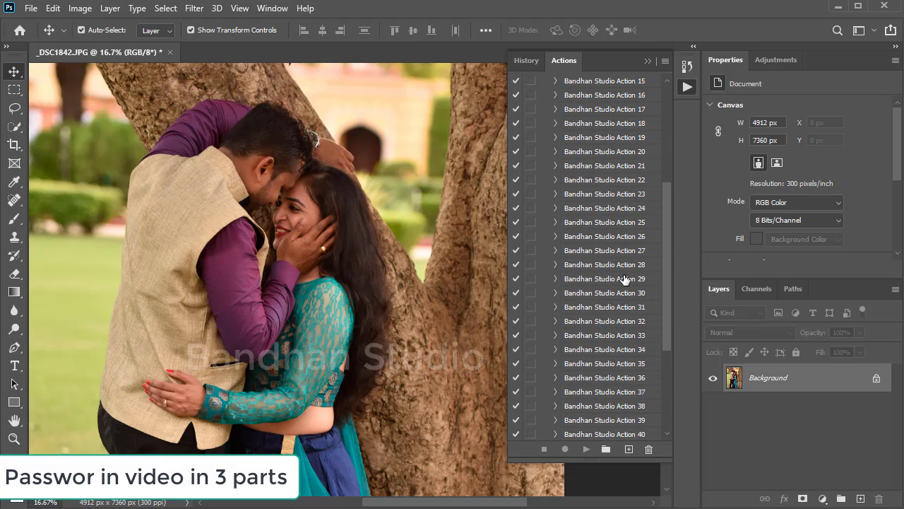
pyautogui.scroll(-3, 624, 280)
pyautogui.scroll(-1, 623, 279)
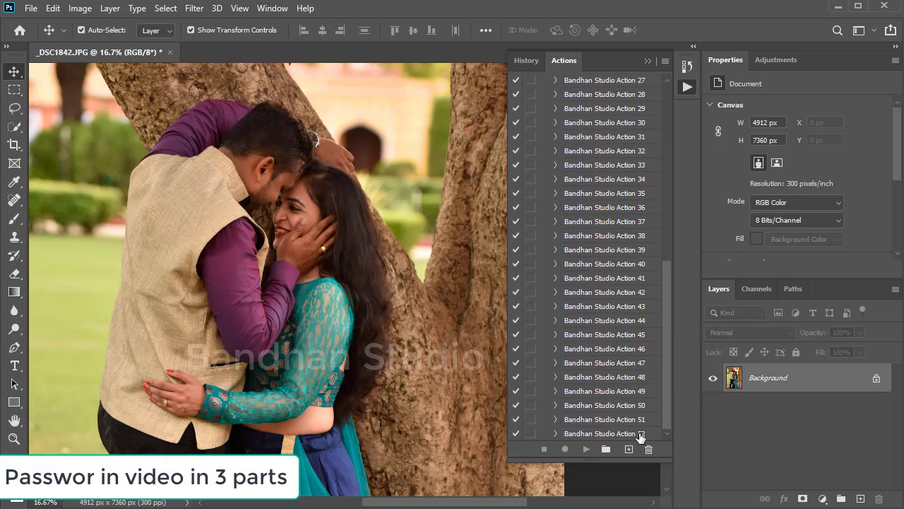
pyautogui.scroll(2, 640, 310)
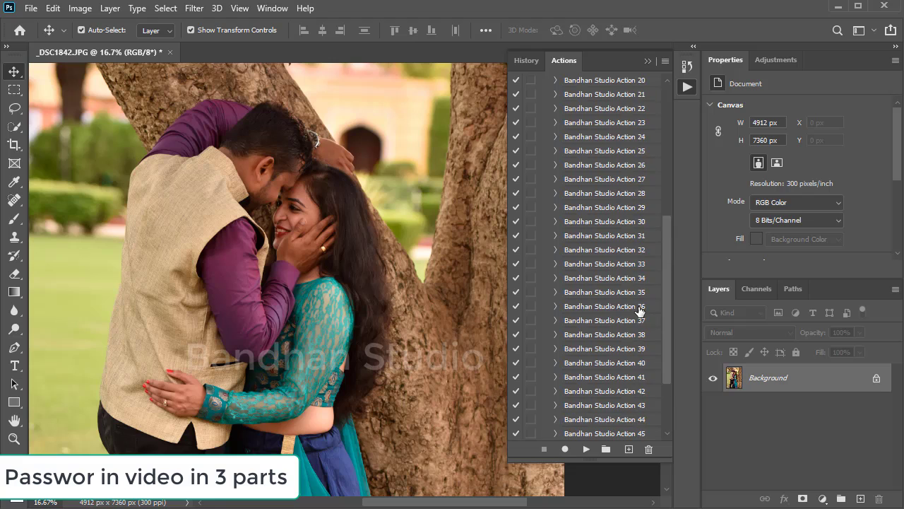
pyautogui.scroll(2, 639, 311)
pyautogui.scroll(4, 639, 311)
pyautogui.scroll(1, 638, 309)
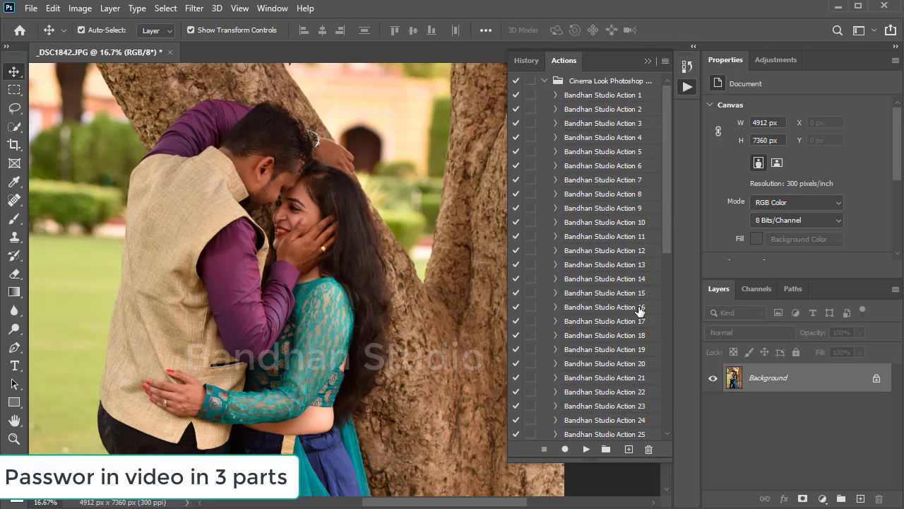
pyautogui.click(613, 97)
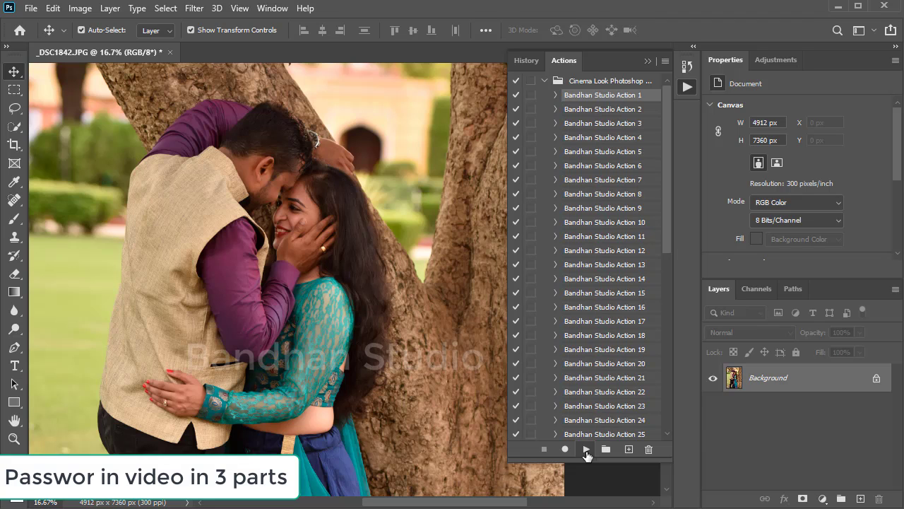
pyautogui.click(586, 450)
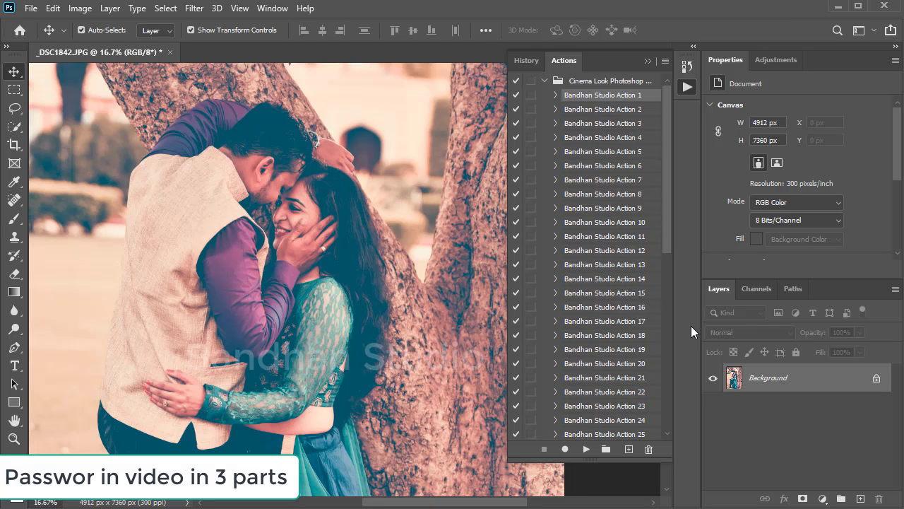
pyautogui.hotkey('ctrl', 'z')
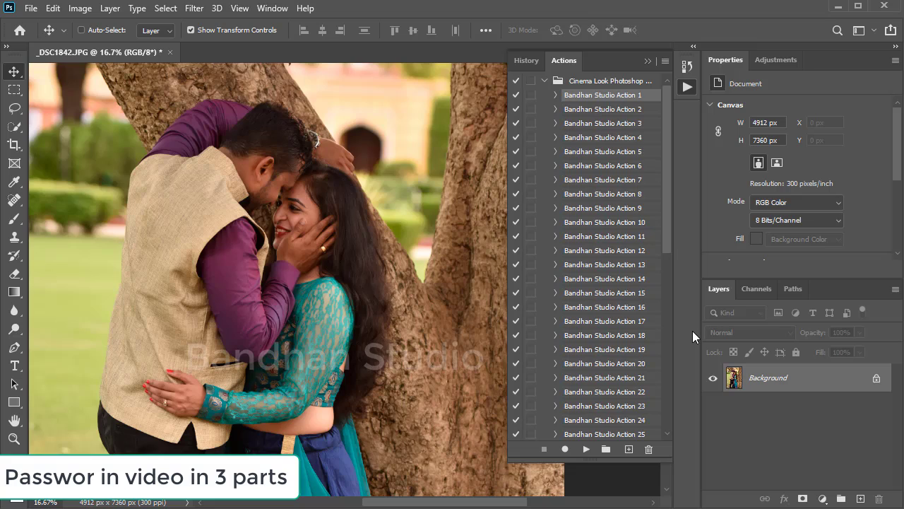
pyautogui.hotkey('ctrl', 'z')
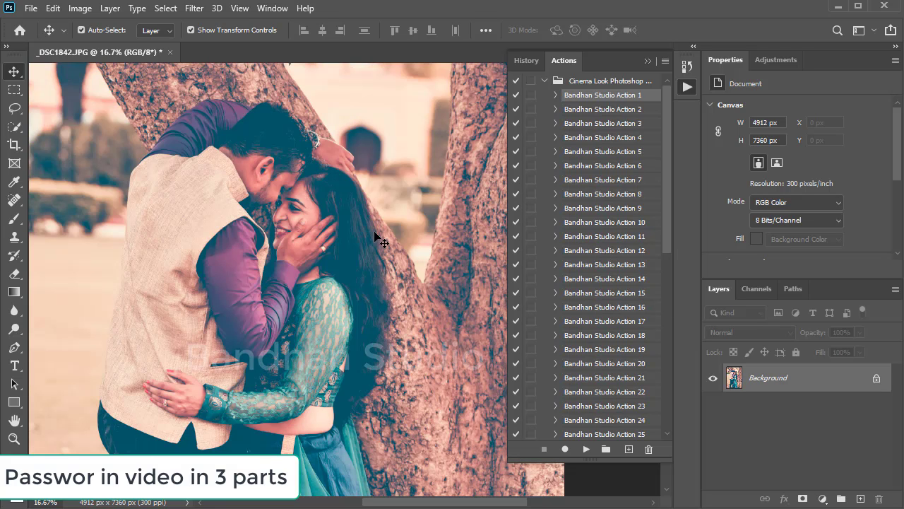
pyautogui.press('ctrl')
pyautogui.hotkey('ctrl', 'z')
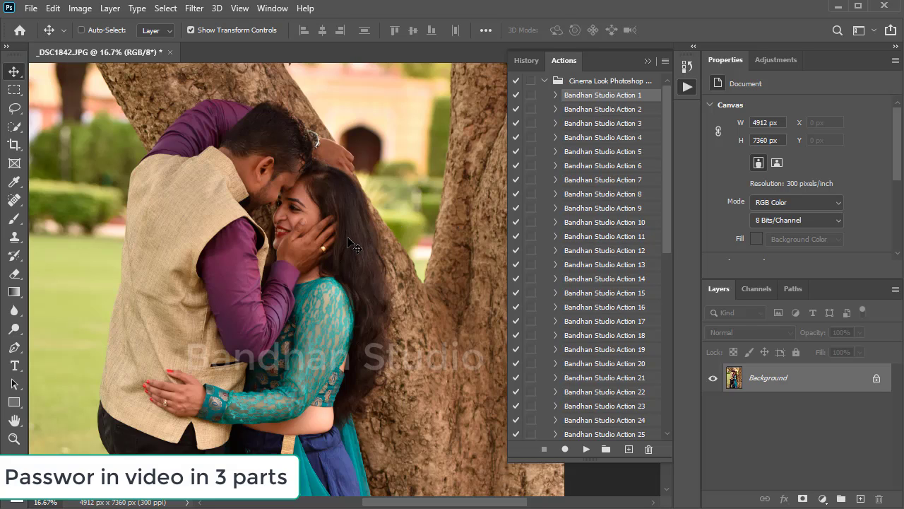
pyautogui.hotkey('ctrl', 'shift', 'z')
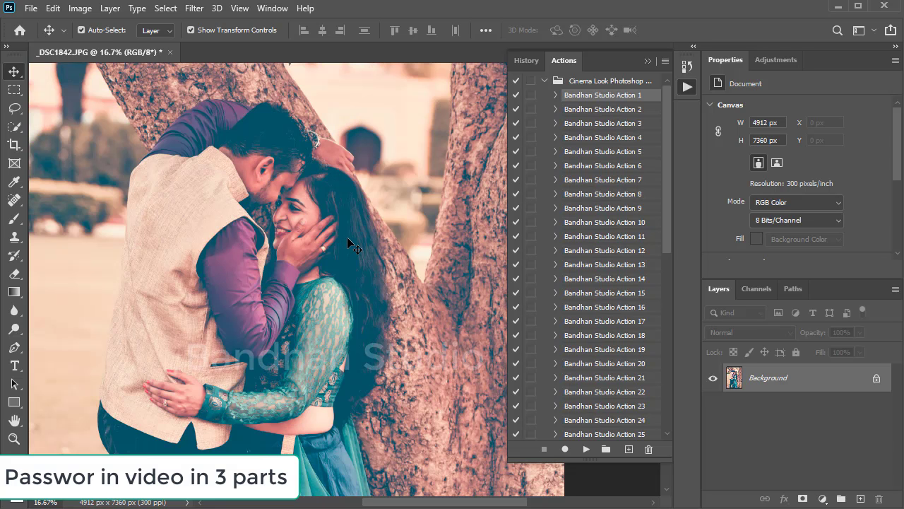
pyautogui.press('ctrl')
pyautogui.hotkey('ctrl', 'z')
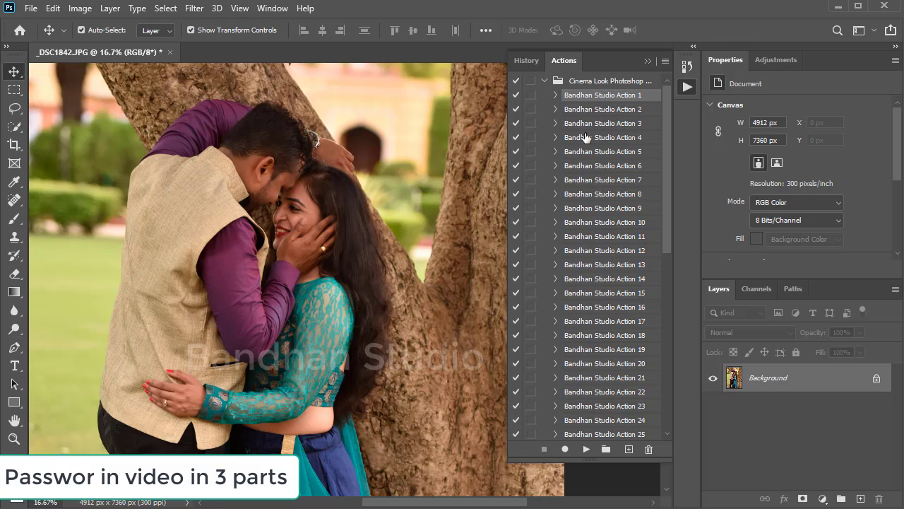
# - Play Bandhan Studio Action 2's warm cinematic grade on the couple's photo
pyautogui.click(585, 113)
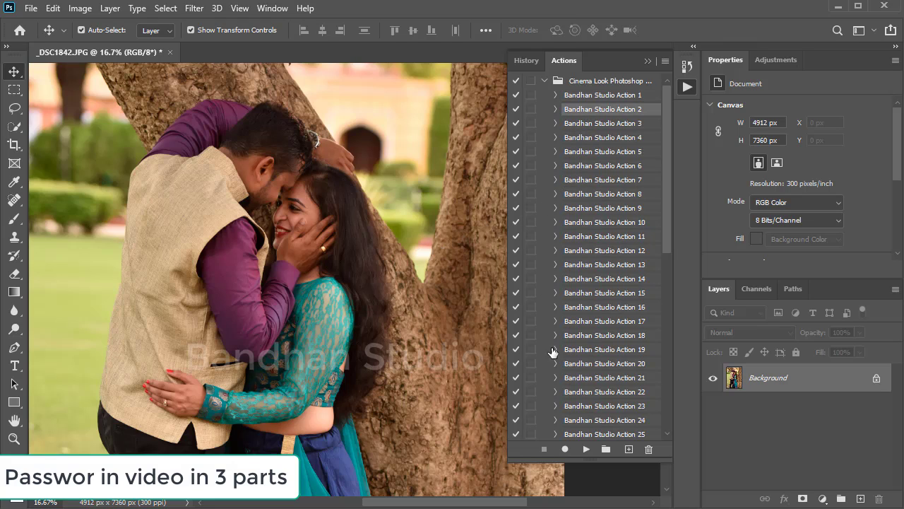
pyautogui.click(585, 449)
pyautogui.click(585, 450)
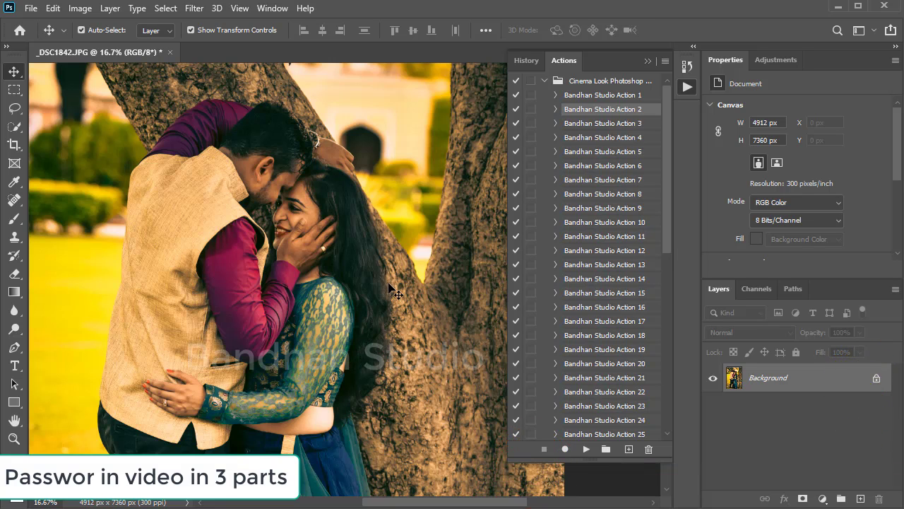
pyautogui.scroll(-1, 378, 290)
pyautogui.scroll(-2, 370, 305)
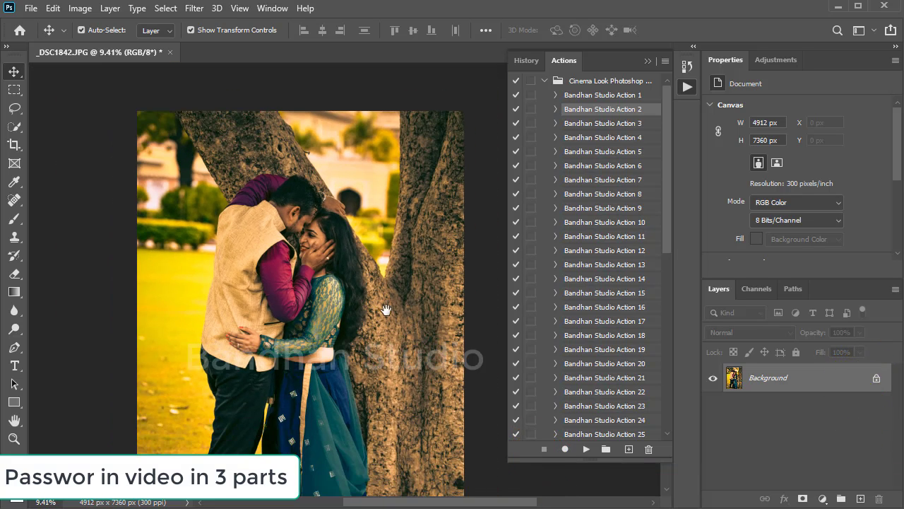
pyautogui.scroll(-2, 357, 279)
pyautogui.scroll(1, 341, 244)
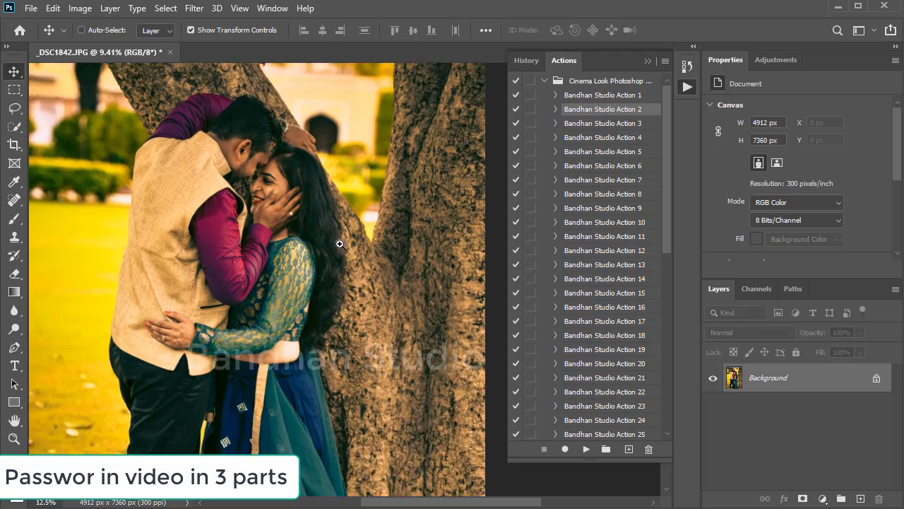
pyautogui.scroll(1, 340, 244)
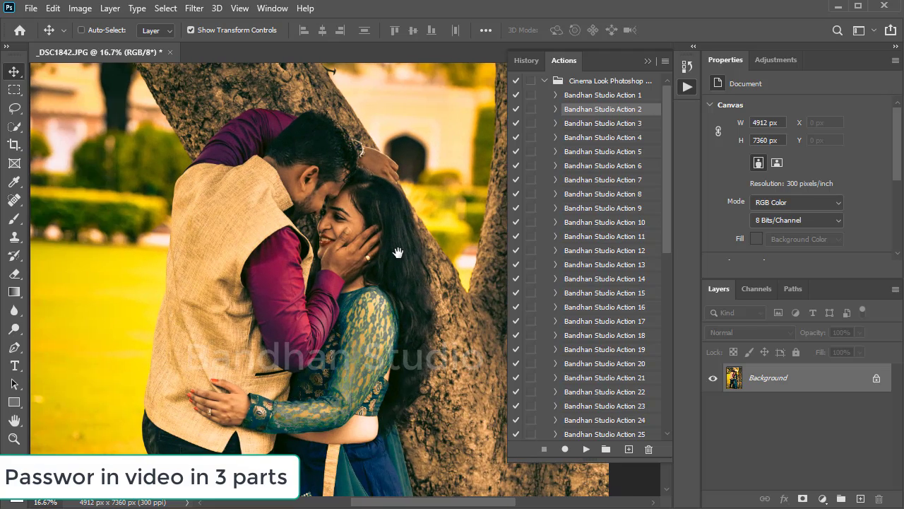
# - Compare Action 2's warm grade with the original by undo/redo, leaving it undone
pyautogui.hotkey('ctrl', 'z')
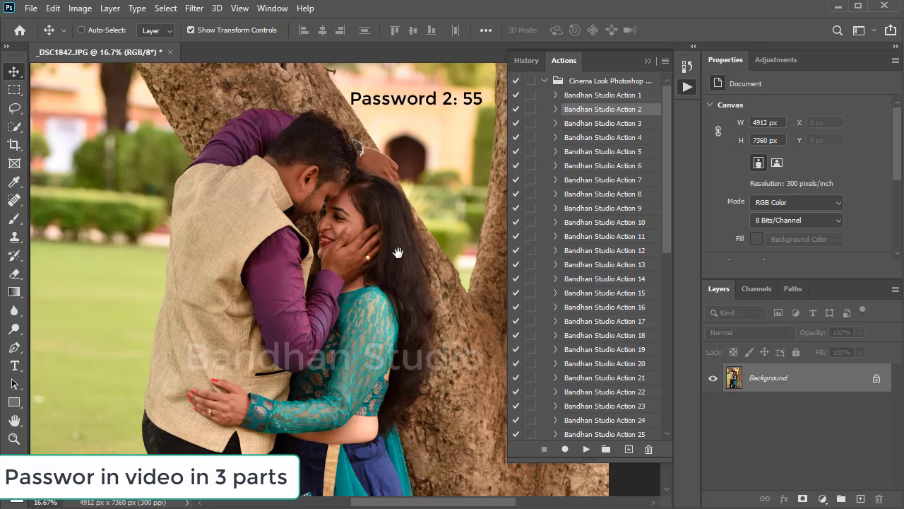
pyautogui.hotkey('ctrl', 'shift', 'z')
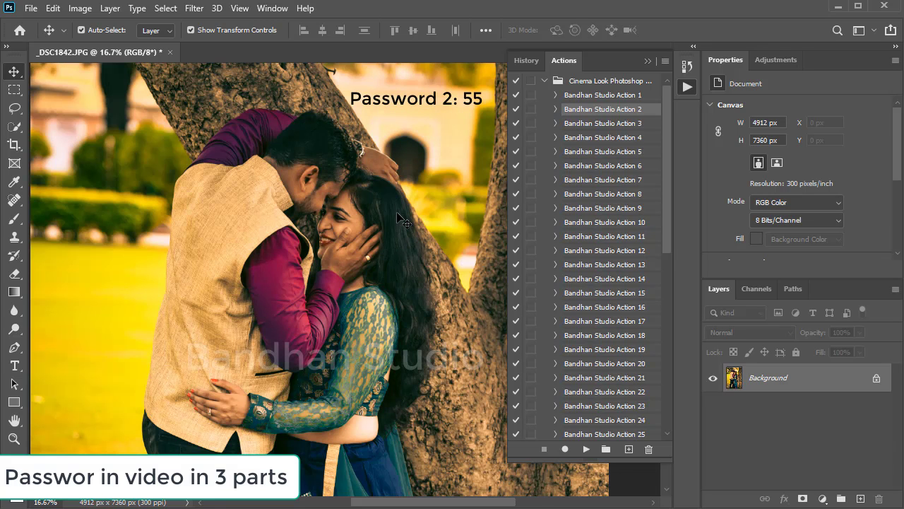
pyautogui.hotkey('ctrl', 'z')
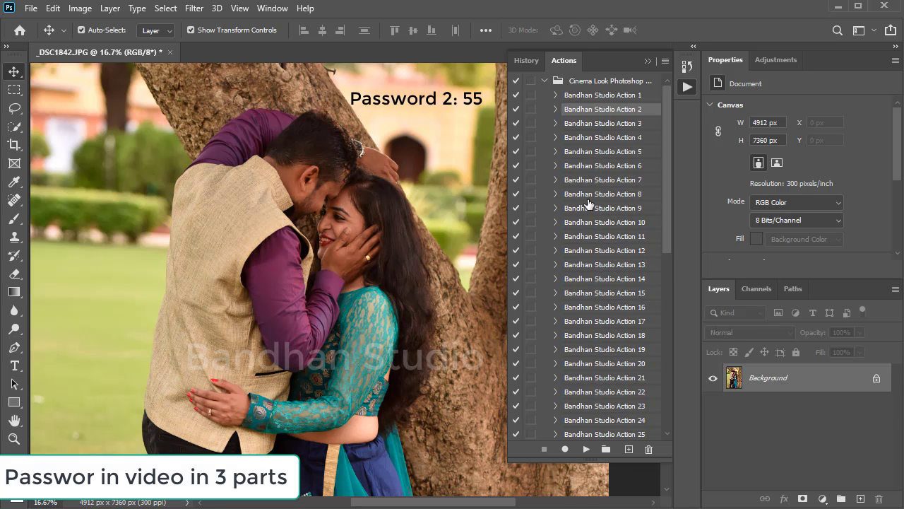
pyautogui.click(621, 123)
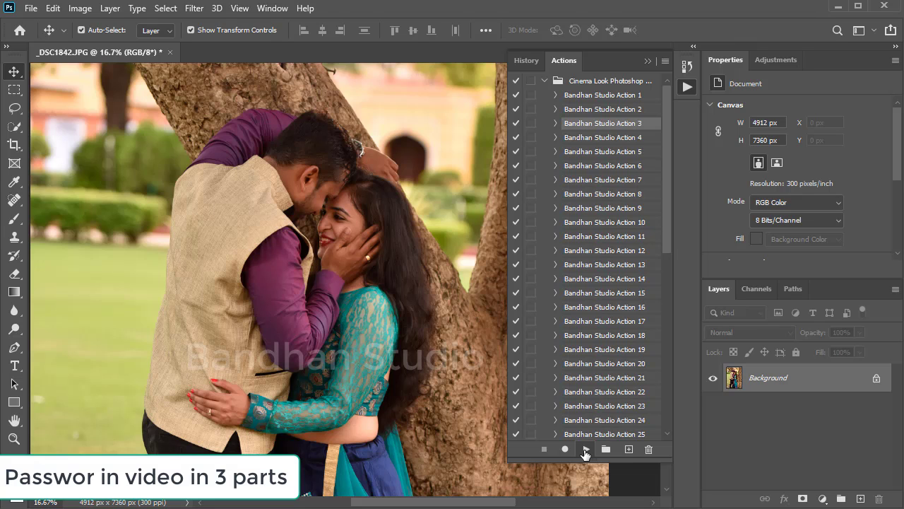
# - Run Bandhan Studio Action 3 on _DSC1842.JPG, then select Action 4
pyautogui.click(585, 450)
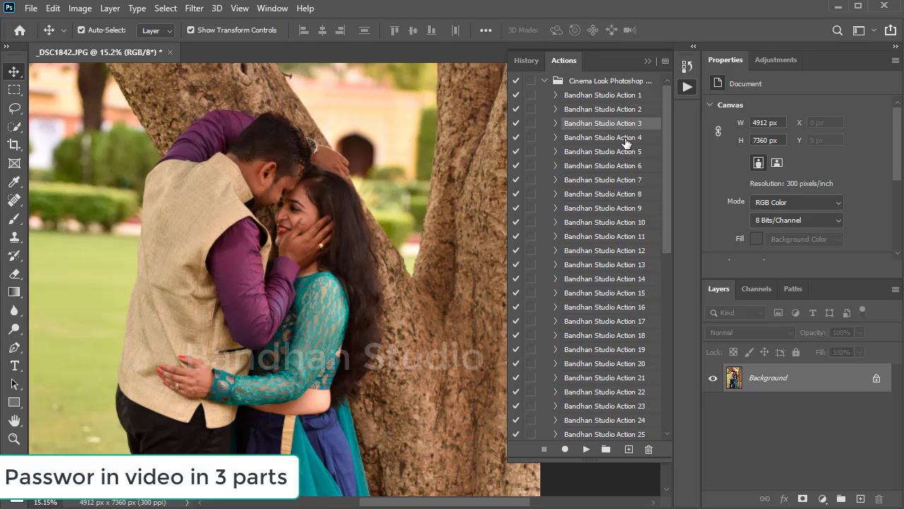
pyautogui.click(626, 139)
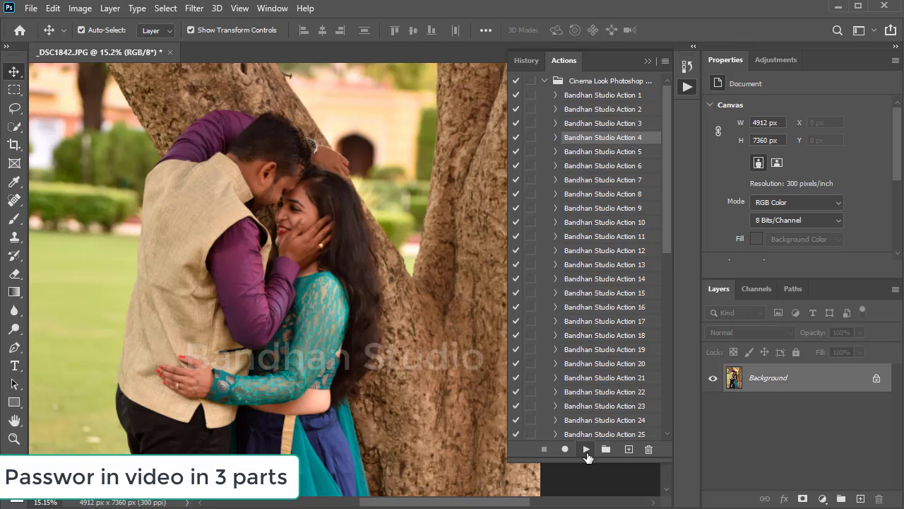
# - Preview Action 4's faded, desaturated grade, undo it, then run Bandhan Studio Action 11
pyautogui.click(586, 450)
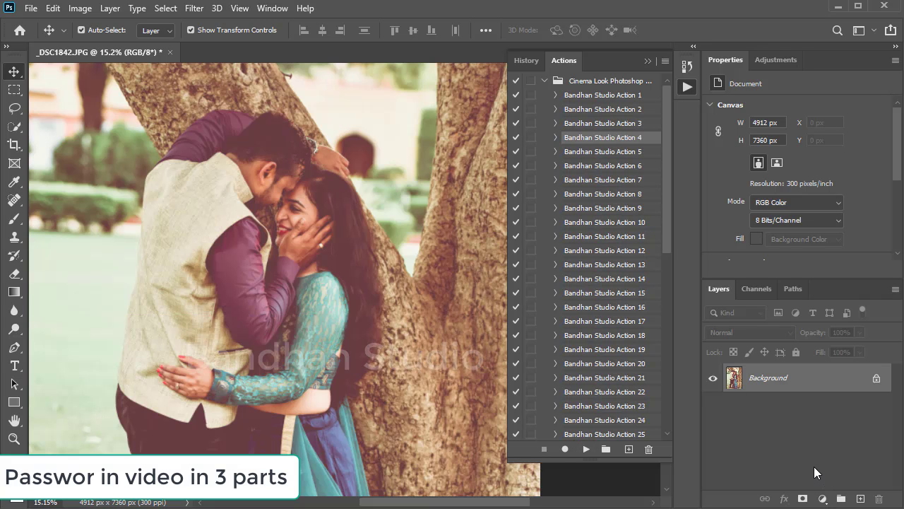
pyautogui.hotkey('ctrl', 'z')
pyautogui.click(597, 238)
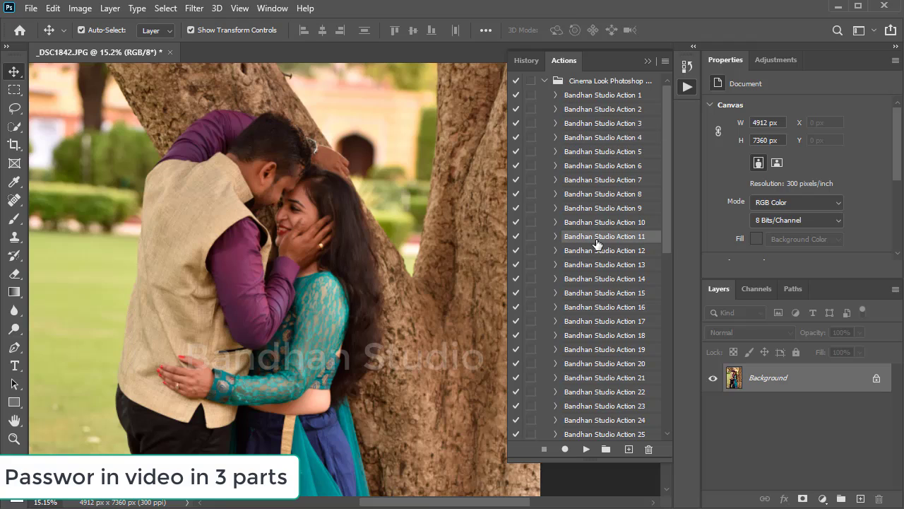
pyautogui.click(587, 450)
# - Inspect Action 11's warm, contrasty grade zoomed on the couple, comparing it against the original
pyautogui.click(587, 449)
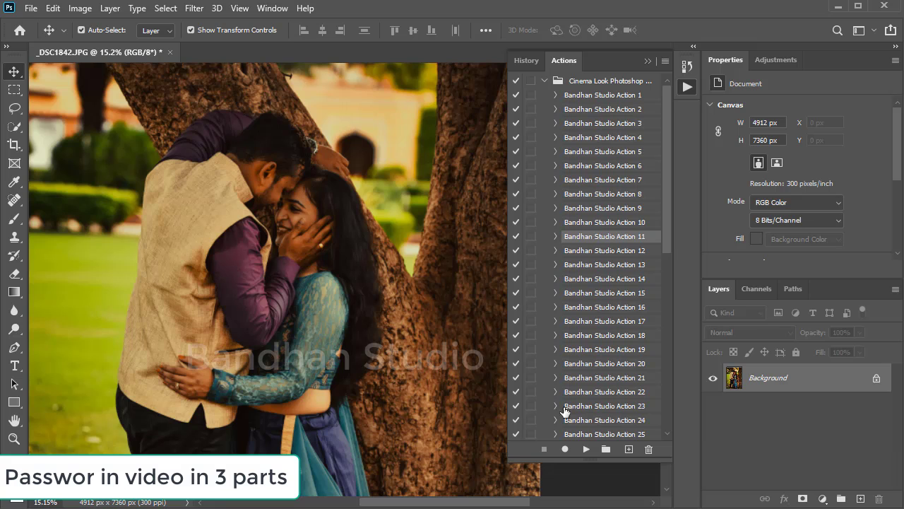
pyautogui.hotkey('ctrl', '0')
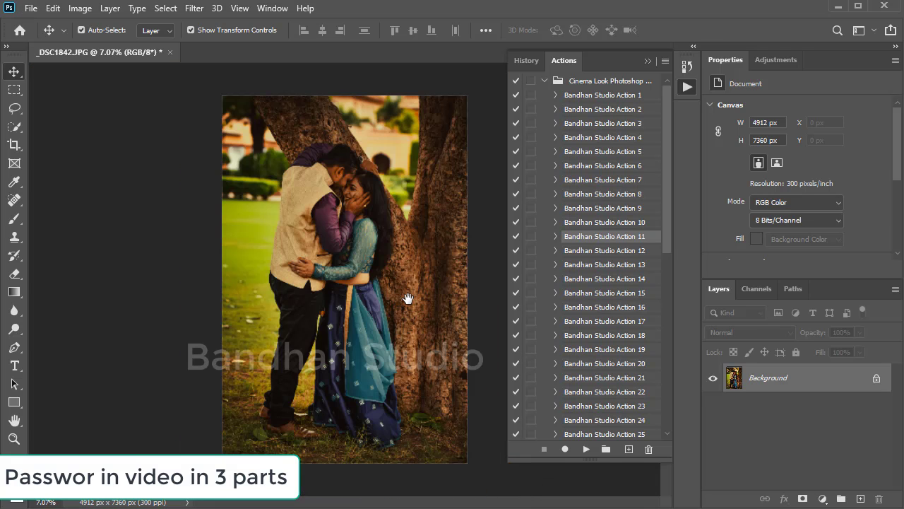
pyautogui.press('ctrl')
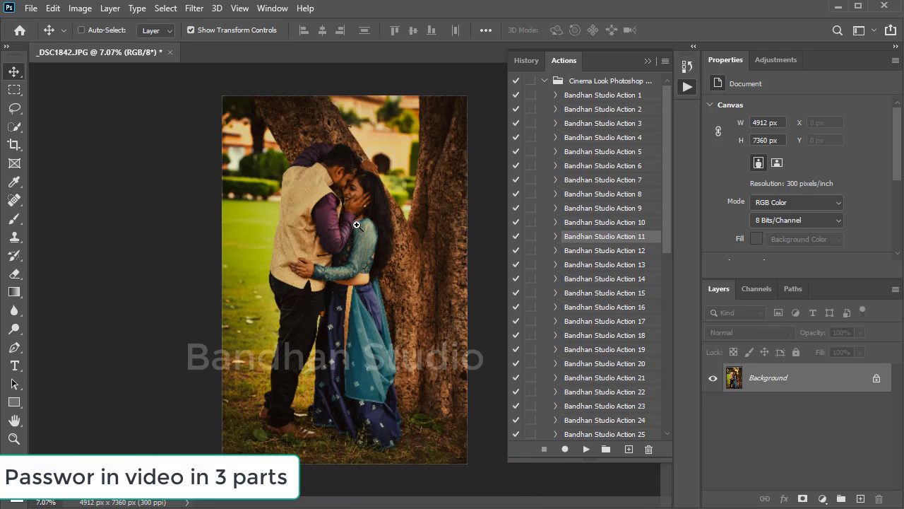
pyautogui.keyDown('ctrl'); pyautogui.click(357, 225); pyautogui.keyUp('ctrl')
pyautogui.moveTo(357, 225); pyautogui.dragTo(328, 238)
pyautogui.press('ctrl')
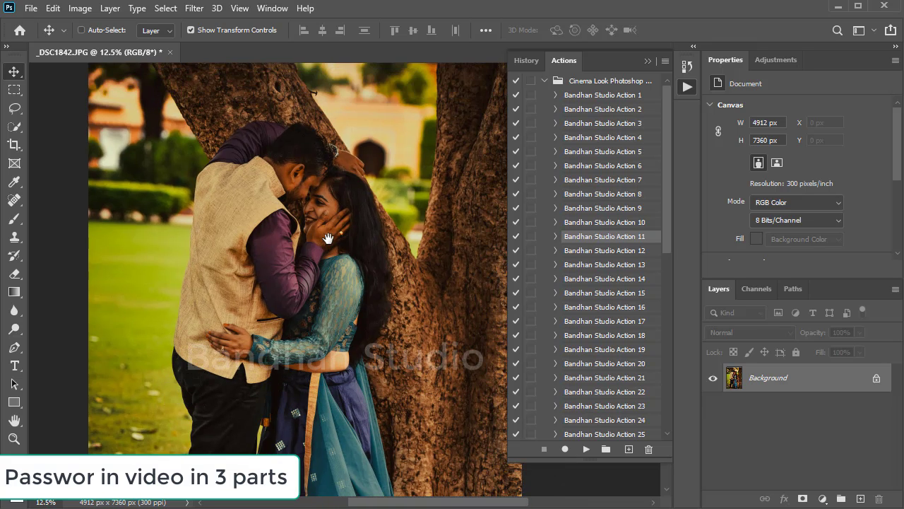
pyautogui.hotkey('ctrl', 'z')
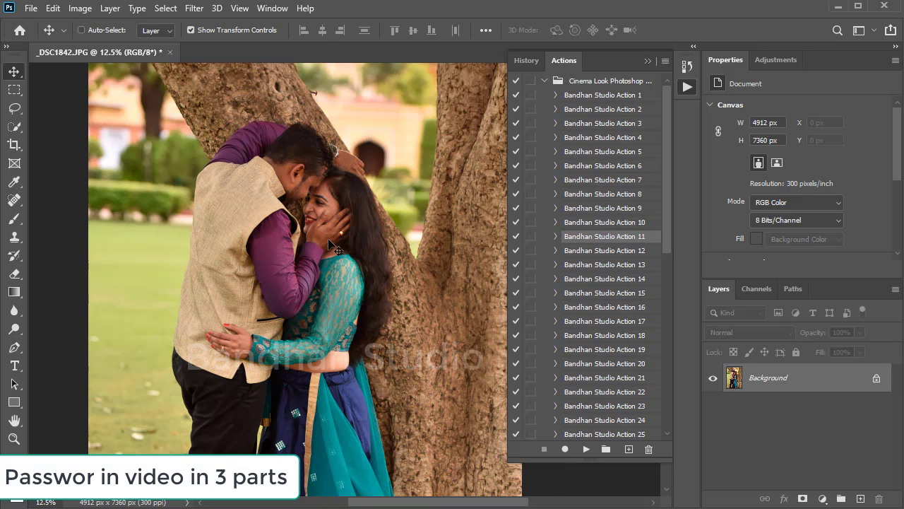
pyautogui.hotkey('ctrl', 'z')
pyautogui.hotkey('ctrl', 'z')
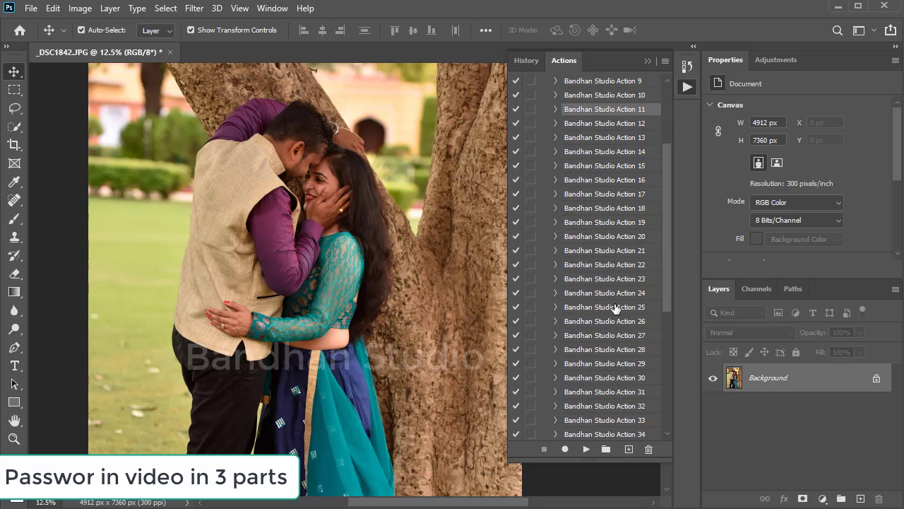
pyautogui.scroll(-5, 608, 248)
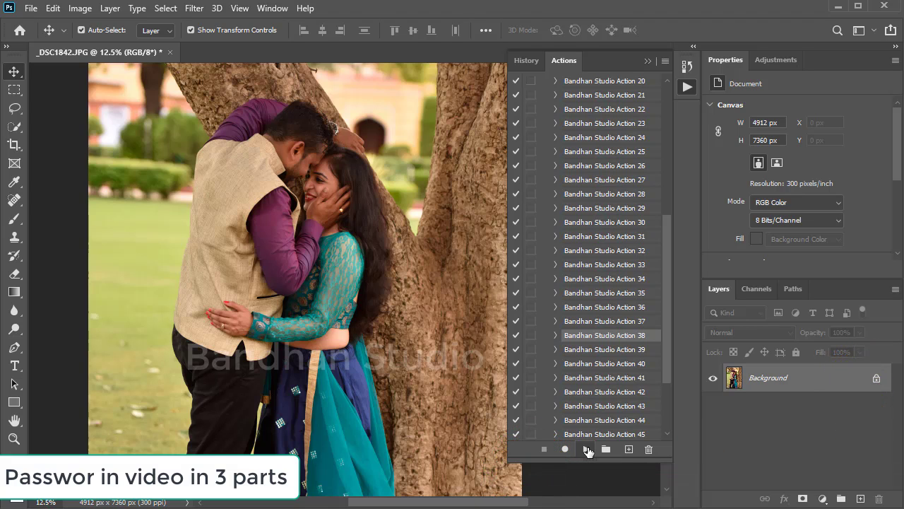
# - Run Bandhan Studio Action 38's muted greenish grade, inspect it, then select Action 52
pyautogui.click(586, 450)
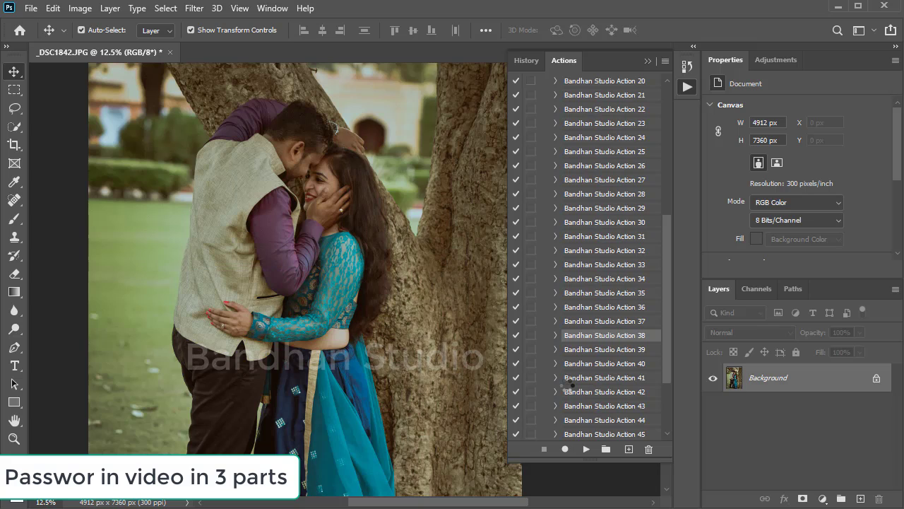
pyautogui.moveTo(415, 246); pyautogui.dragTo(398, 285)
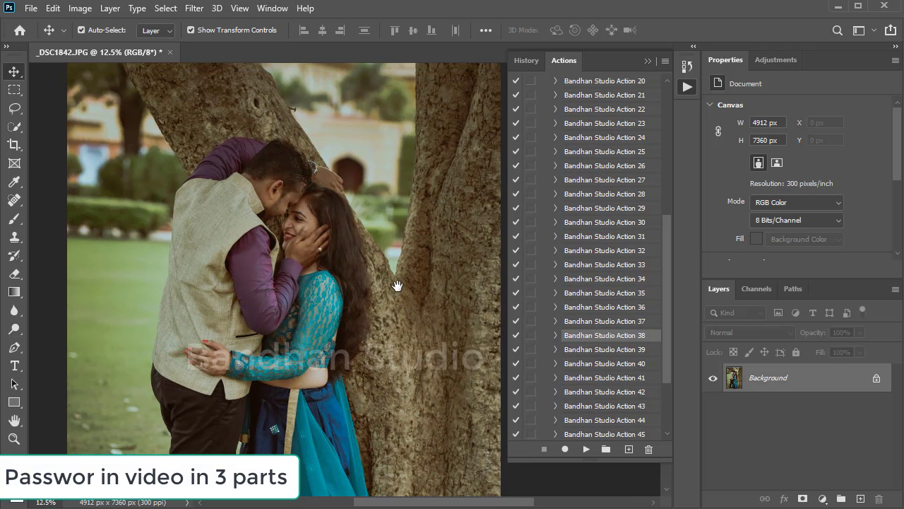
pyautogui.scroll(-3, 388, 290)
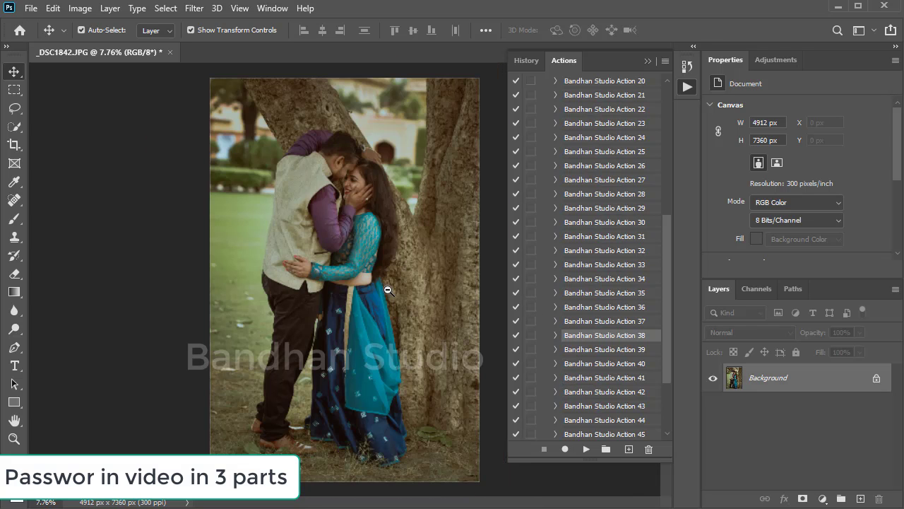
pyautogui.press('ctrl')
pyautogui.scroll(-2, 608, 332)
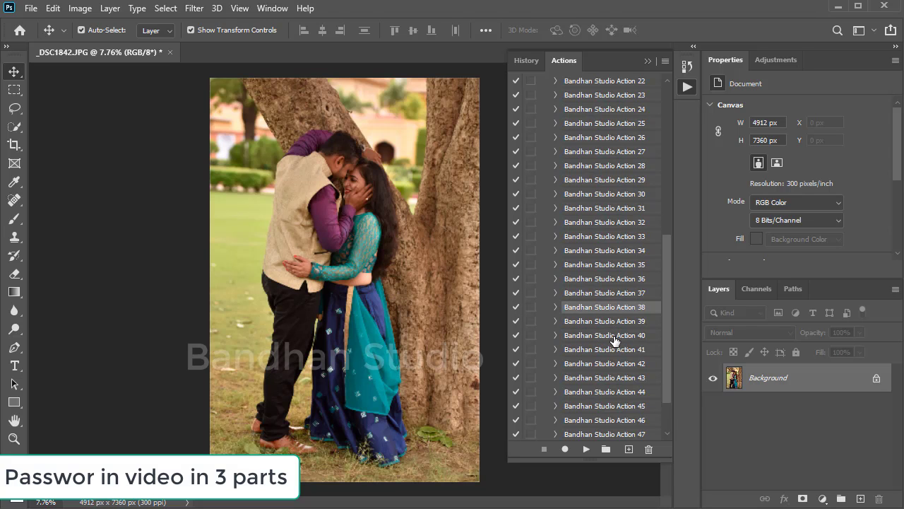
pyautogui.scroll(-5, 608, 346)
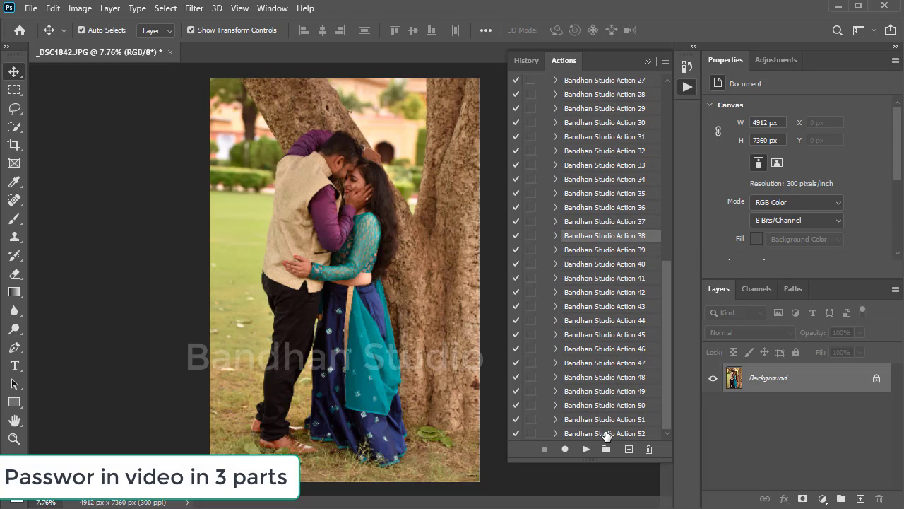
pyautogui.click(606, 434)
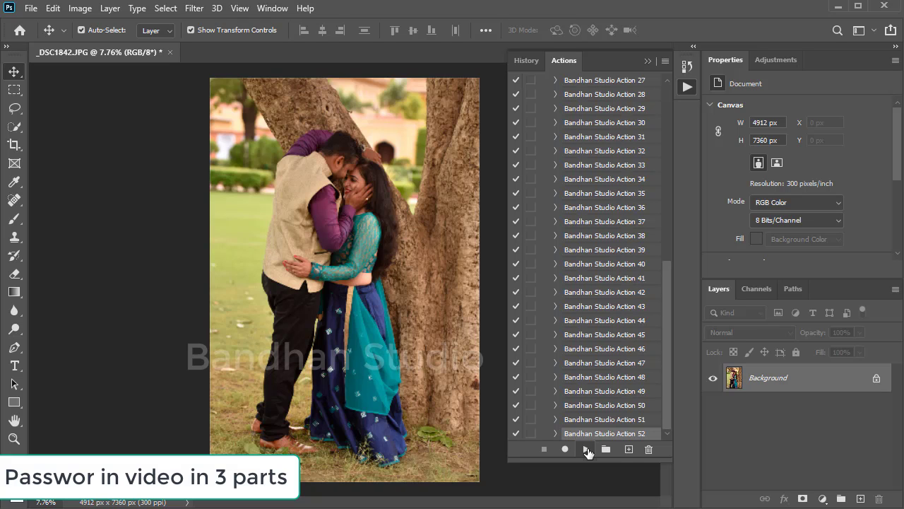
pyautogui.click(588, 452)
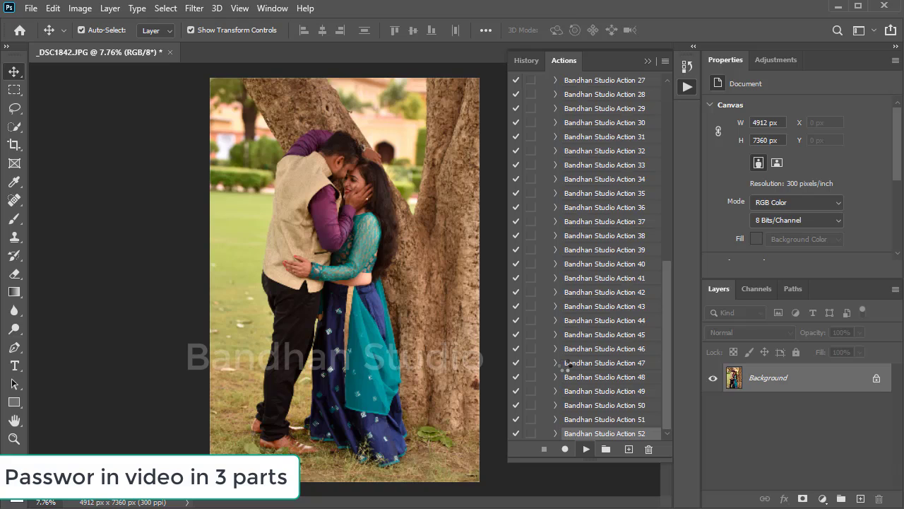